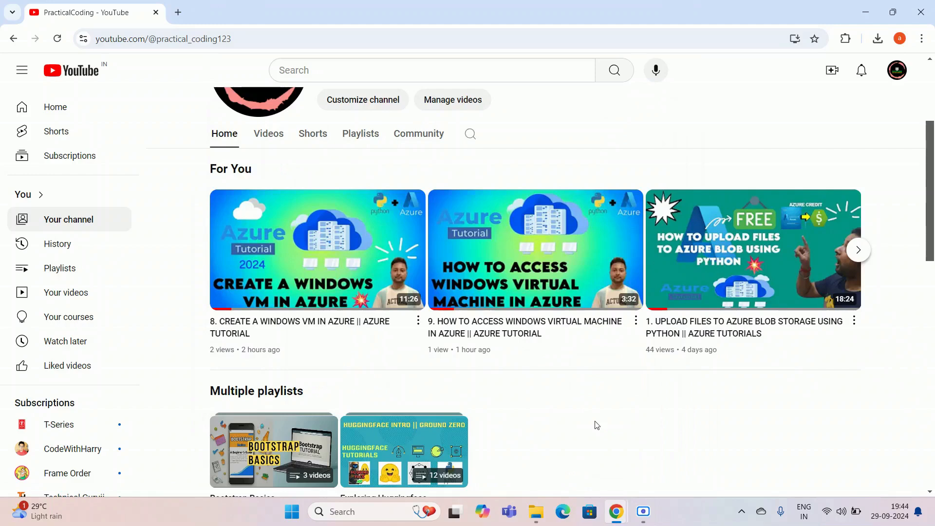
Open portal.azure.com in a new browser tab and dismiss the remaining-credit notification.
{"action": "scroll", "coordinate": [596, 425], "scroll_direction": "up", "scroll_amount": 1}
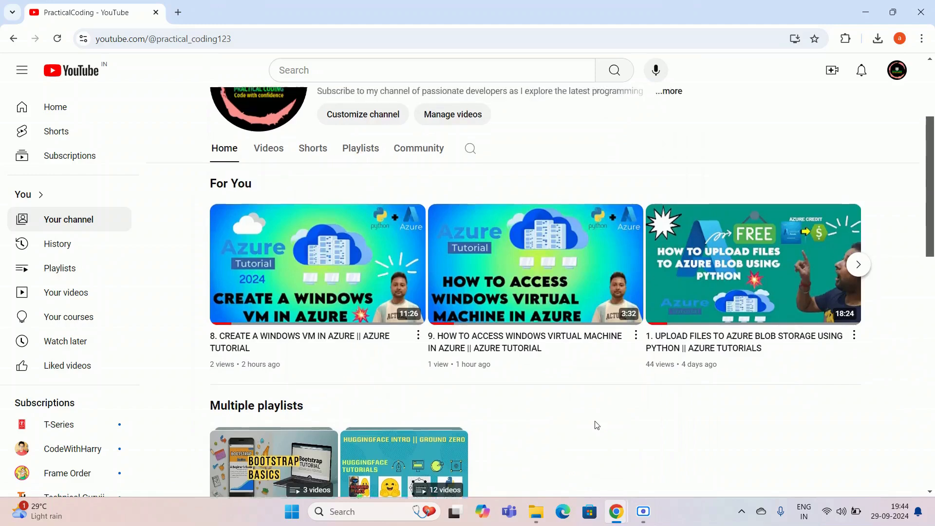
{"action": "left_click", "coordinate": [182, 11]}
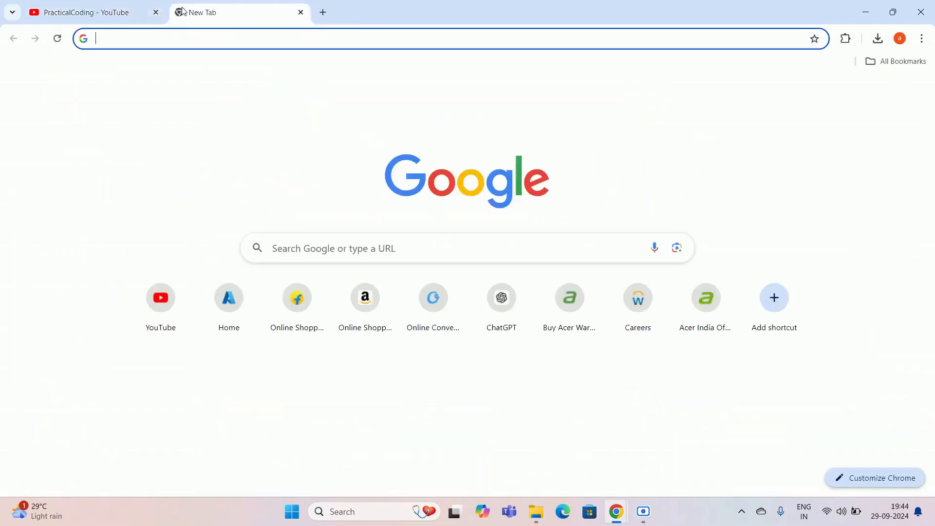
{"action": "left_click", "coordinate": [117, 7]}
{"action": "left_click", "coordinate": [235, 6]}
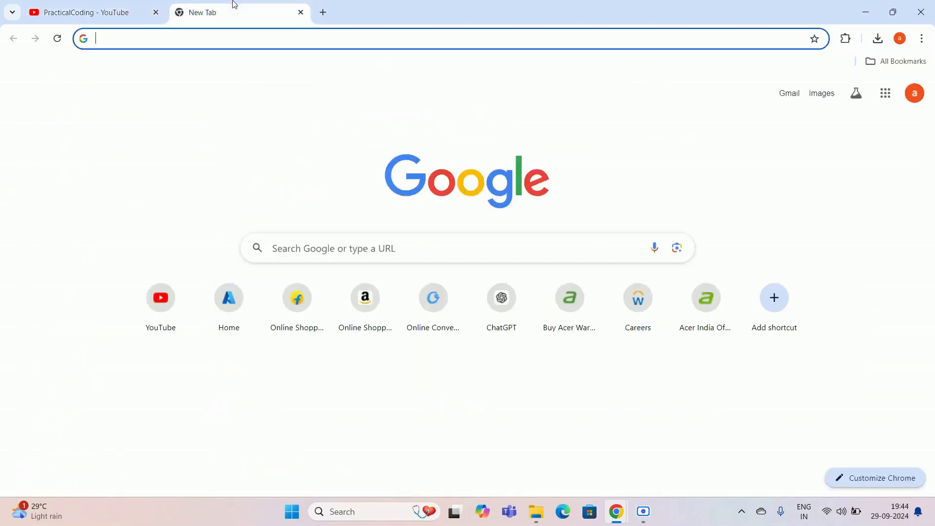
{"action": "type", "text": "po"}
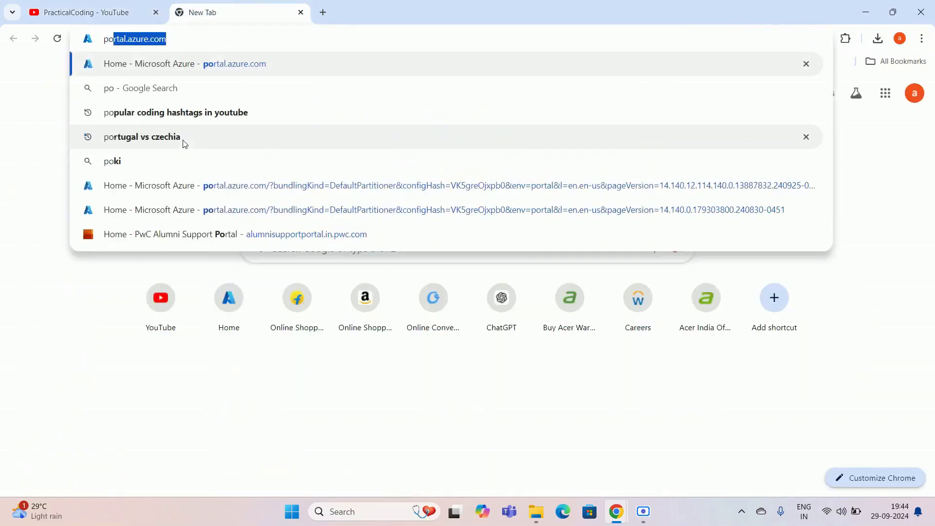
{"action": "key", "text": "Return"}
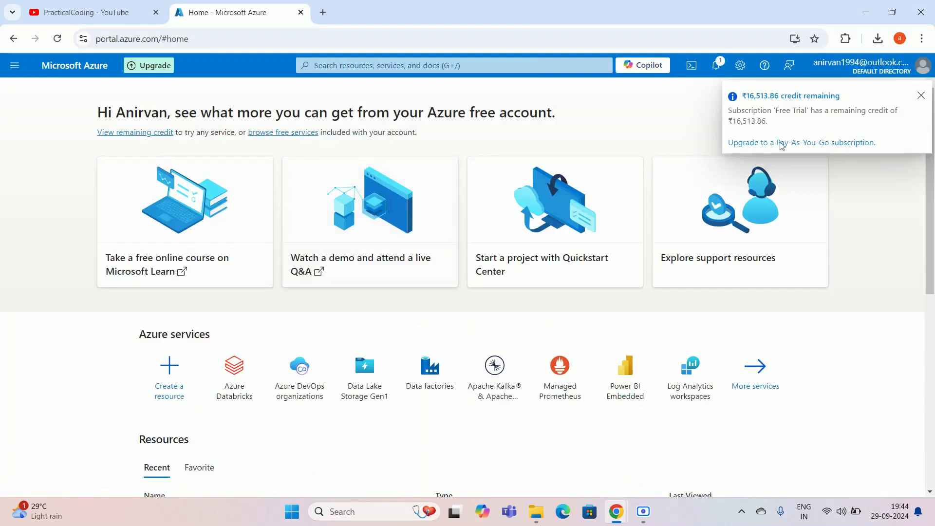
{"action": "left_click", "coordinate": [921, 96]}
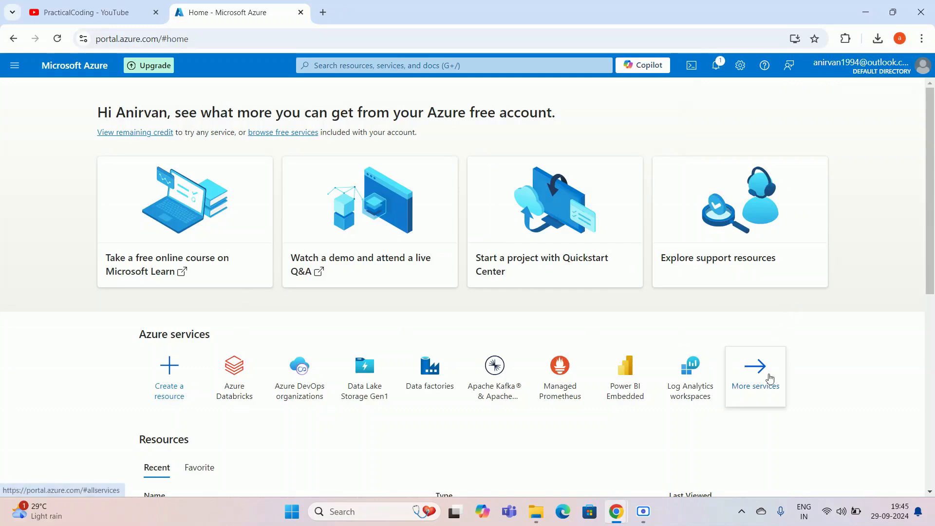
Browse the full list of Azure services and open Azure DevOps organizations from the DevOps category.
{"action": "left_click", "coordinate": [759, 385]}
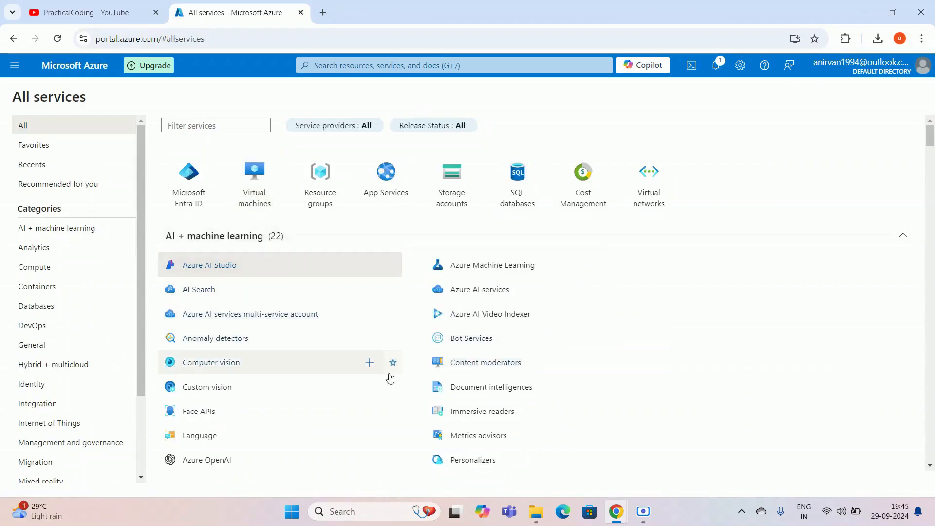
{"action": "scroll", "coordinate": [390, 377], "scroll_direction": "down", "scroll_amount": 6}
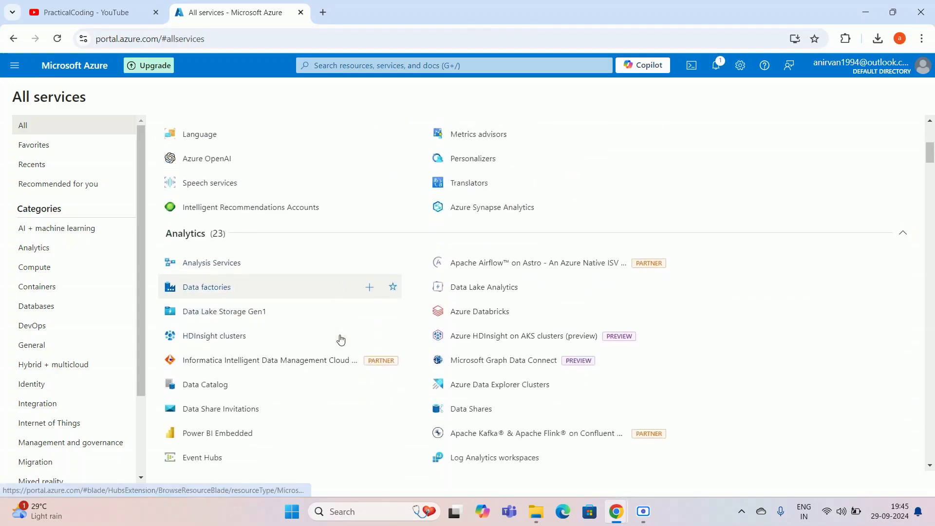
{"action": "scroll", "coordinate": [351, 363], "scroll_direction": "down", "scroll_amount": 3}
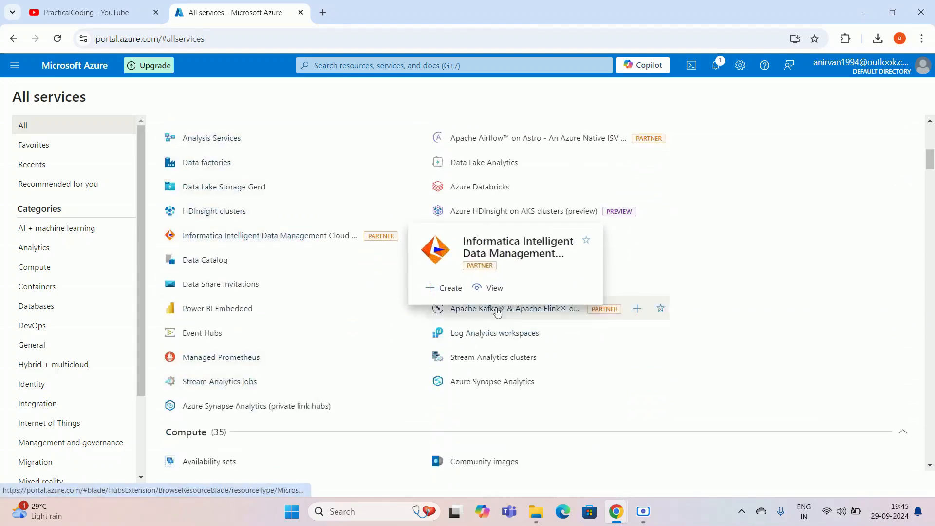
{"action": "mouse_move", "coordinate": [456, 194]}
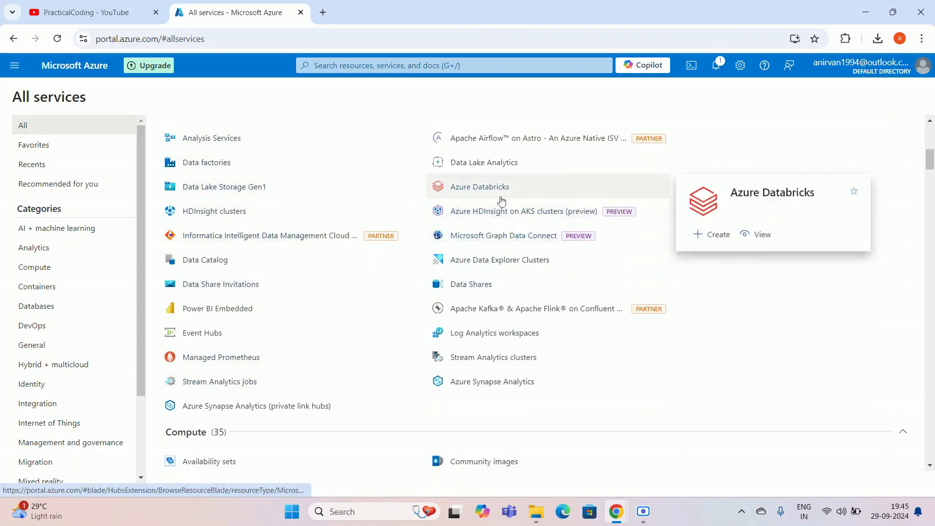
{"action": "scroll", "coordinate": [476, 310], "scroll_direction": "down", "scroll_amount": 5}
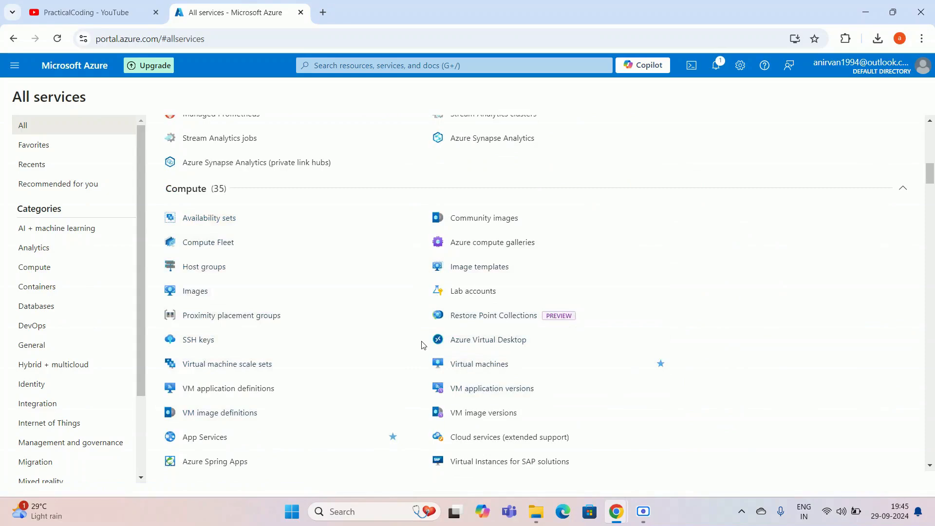
{"action": "scroll", "coordinate": [421, 345], "scroll_direction": "down", "scroll_amount": 6}
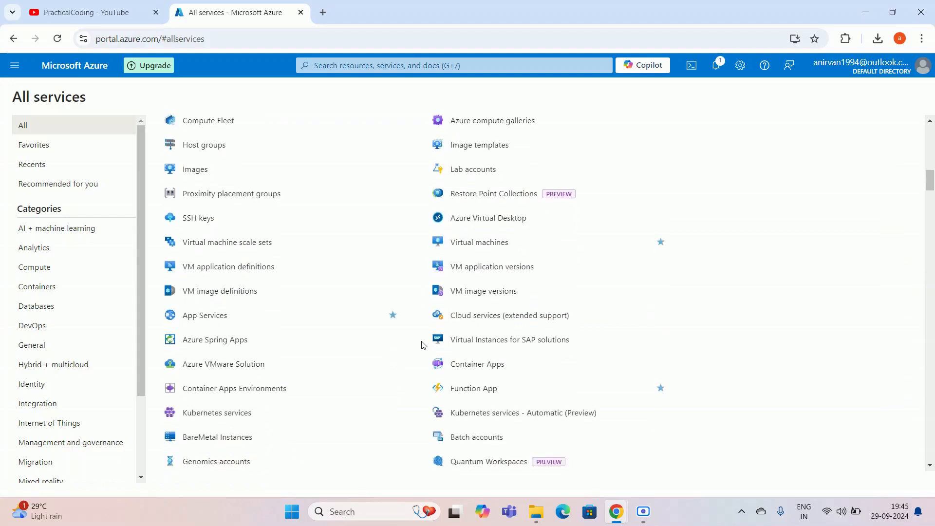
{"action": "scroll", "coordinate": [422, 344], "scroll_direction": "down", "scroll_amount": 3}
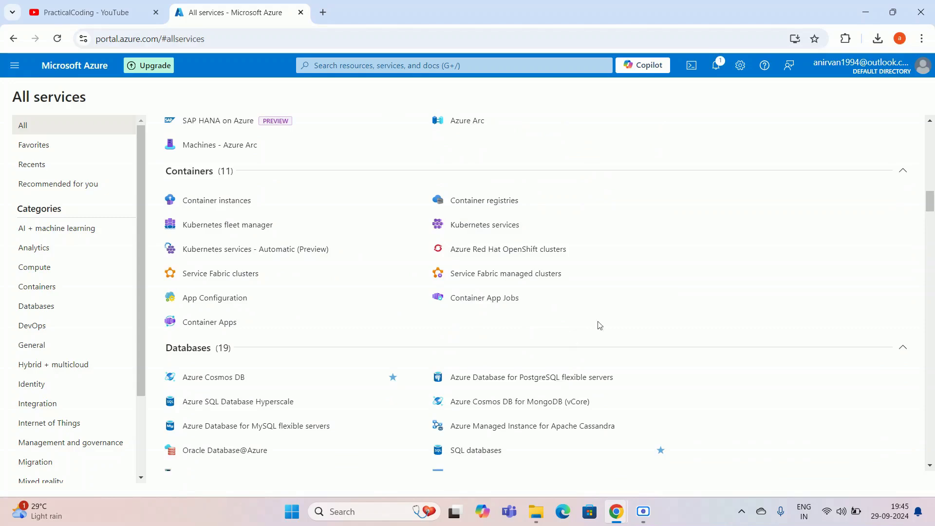
{"action": "scroll", "coordinate": [388, 274], "scroll_direction": "down", "scroll_amount": 1}
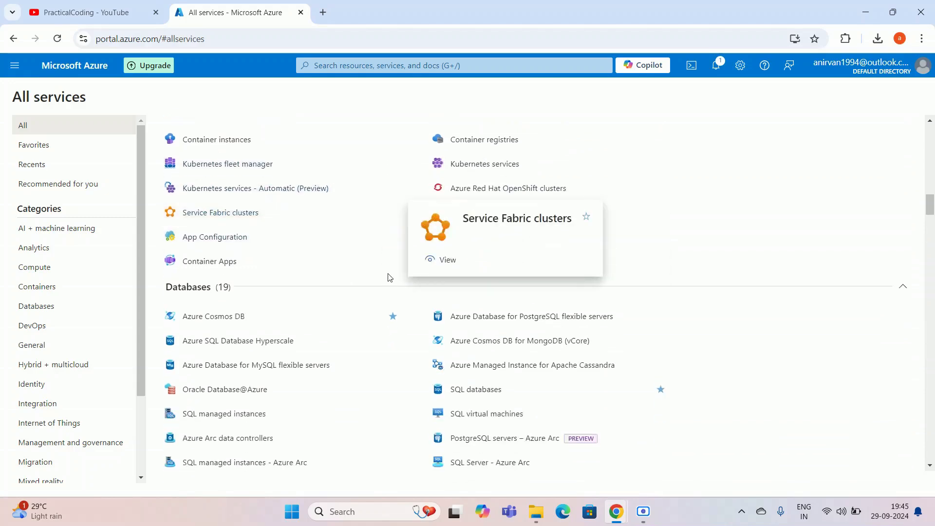
{"action": "scroll", "coordinate": [372, 315], "scroll_direction": "down", "scroll_amount": 3}
{"action": "scroll", "coordinate": [364, 322], "scroll_direction": "up", "scroll_amount": 1}
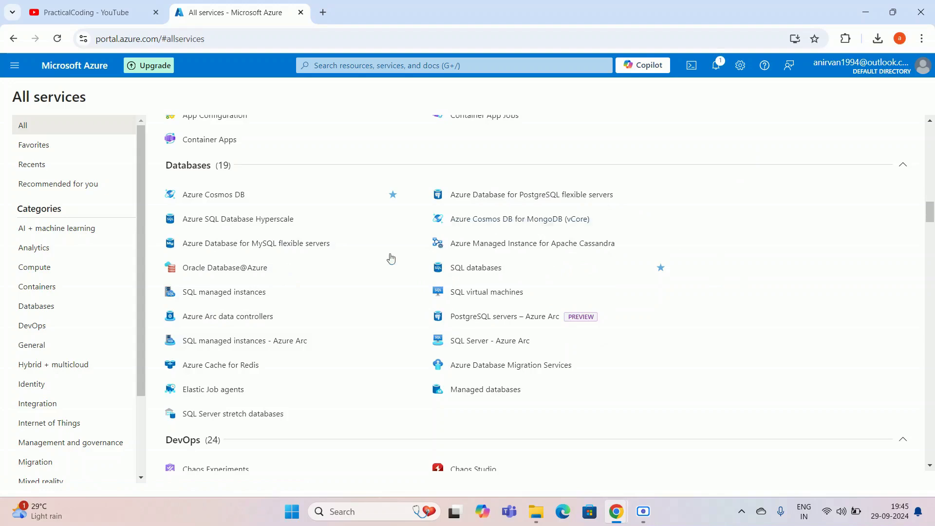
{"action": "scroll", "coordinate": [423, 329], "scroll_direction": "down", "scroll_amount": 3}
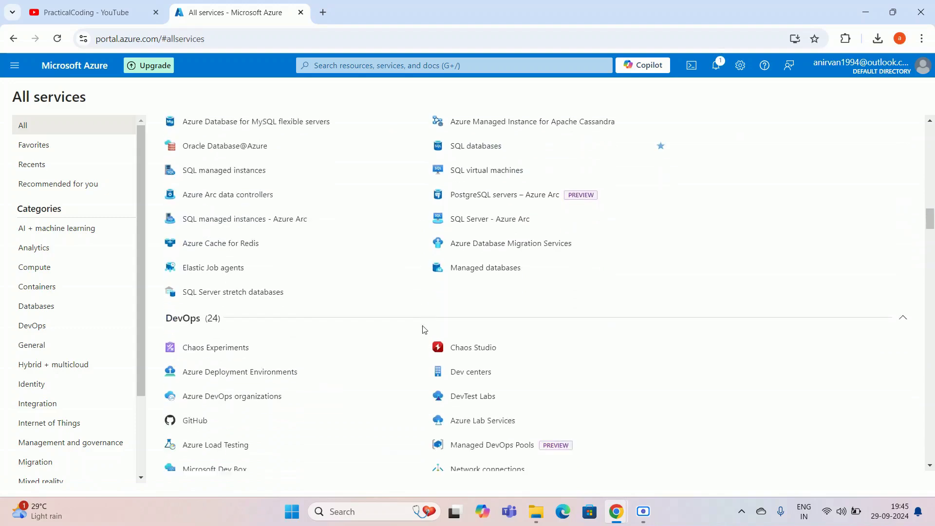
{"action": "scroll", "coordinate": [420, 326], "scroll_direction": "down", "scroll_amount": 1}
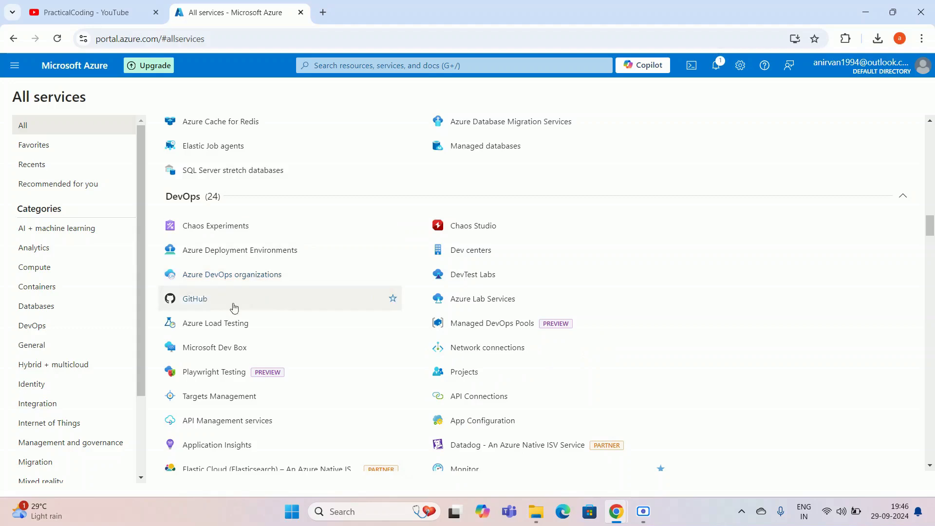
{"action": "mouse_move", "coordinate": [253, 308]}
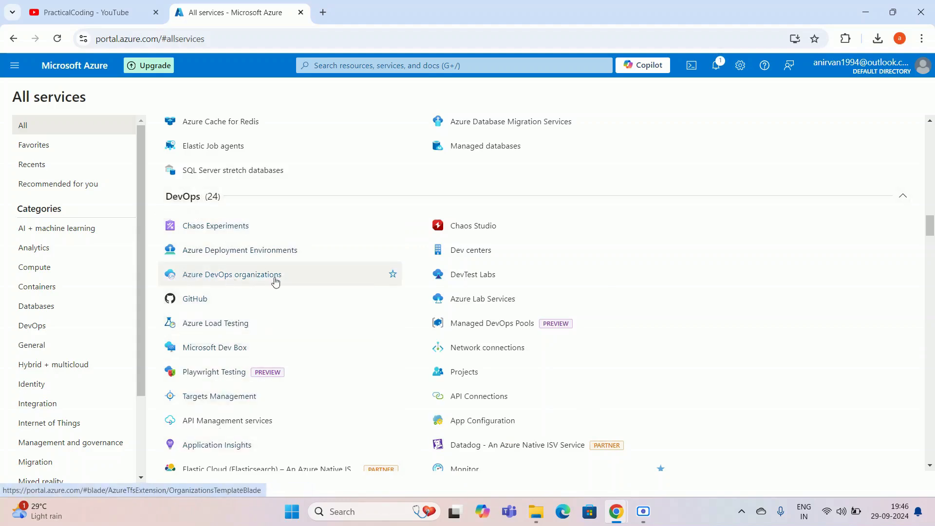
{"action": "mouse_move", "coordinate": [229, 282]}
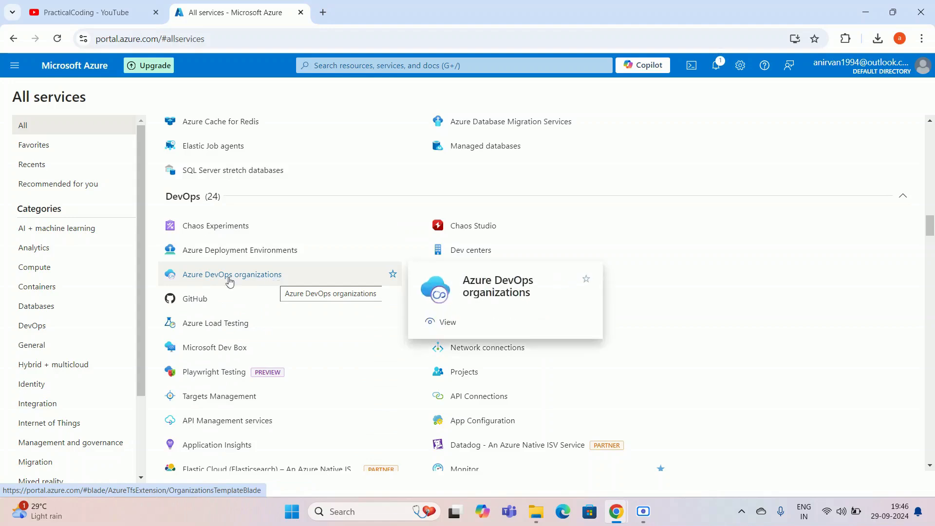
{"action": "left_click", "coordinate": [258, 279]}
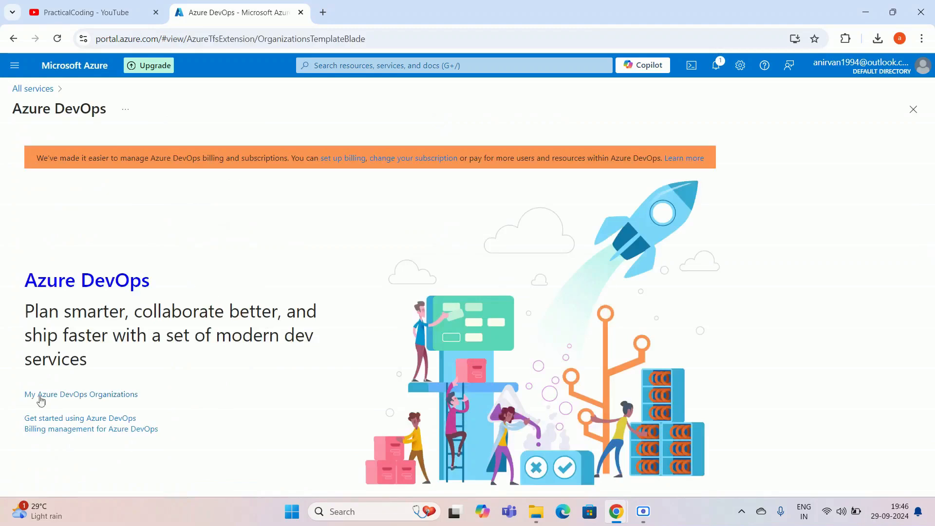
Create a new Azure DevOps organization with the suggested name and India as hosting location, entering the displayed verification characters.
{"action": "left_click", "coordinate": [96, 401]}
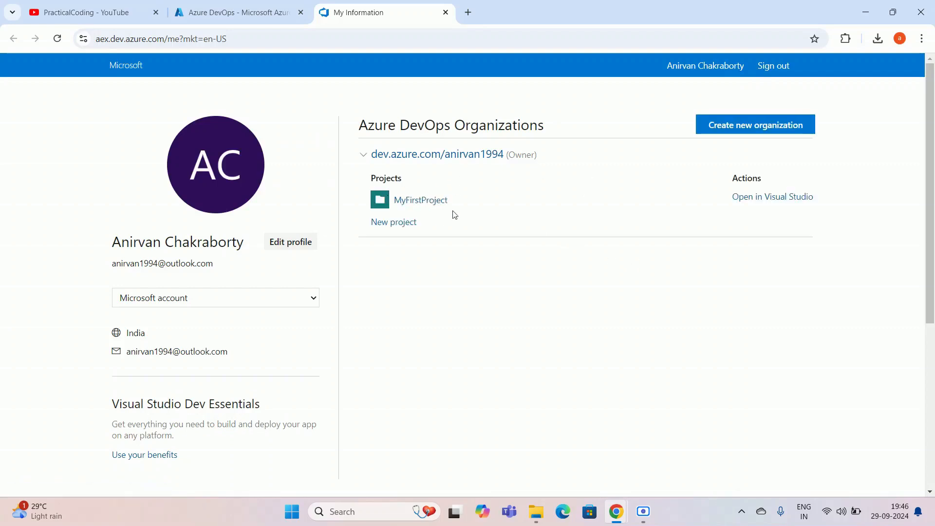
{"action": "left_click", "coordinate": [761, 129]}
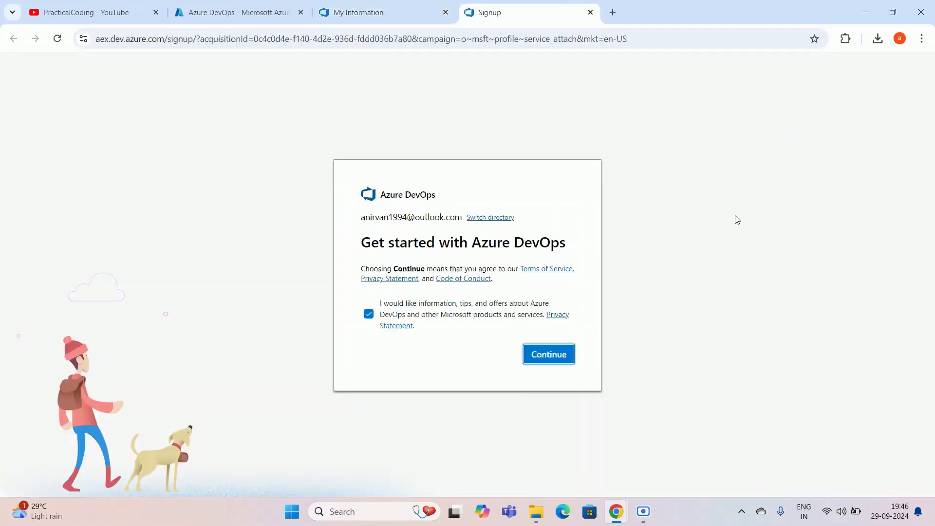
{"action": "left_click", "coordinate": [552, 358]}
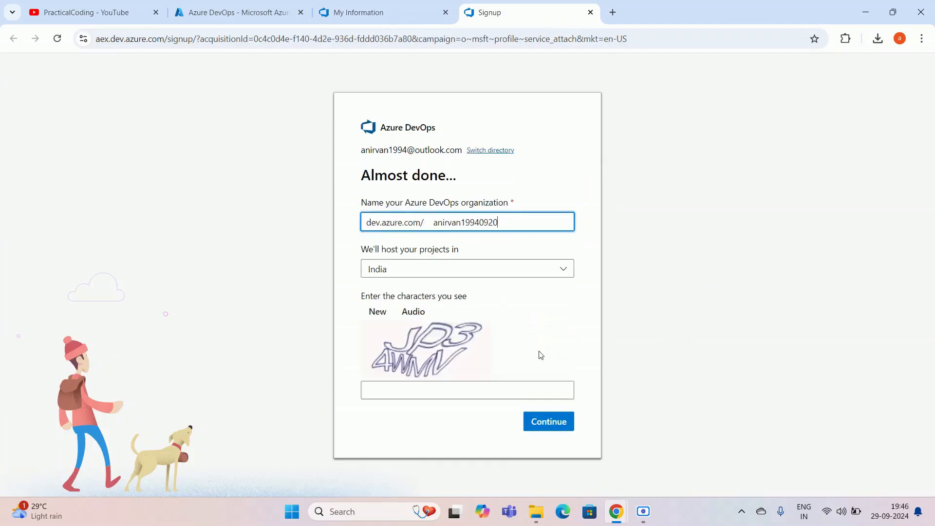
{"action": "left_click", "coordinate": [435, 390]}
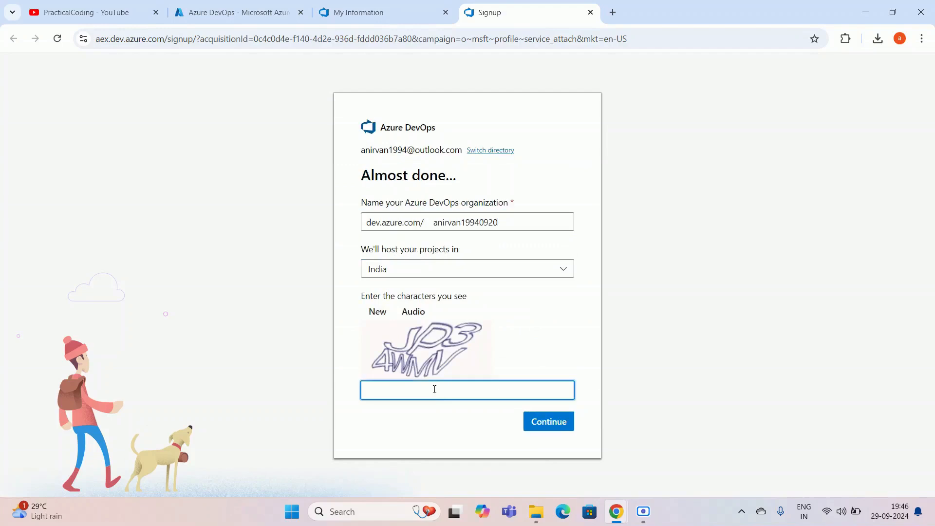
{"action": "type", "text": "J"}
{"action": "left_click", "coordinate": [551, 421]}
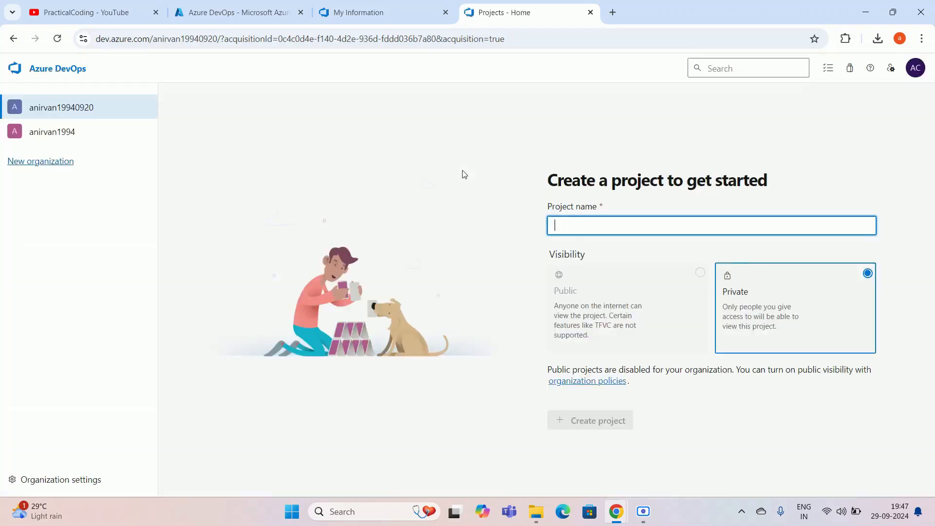
{"action": "left_click", "coordinate": [416, 4]}
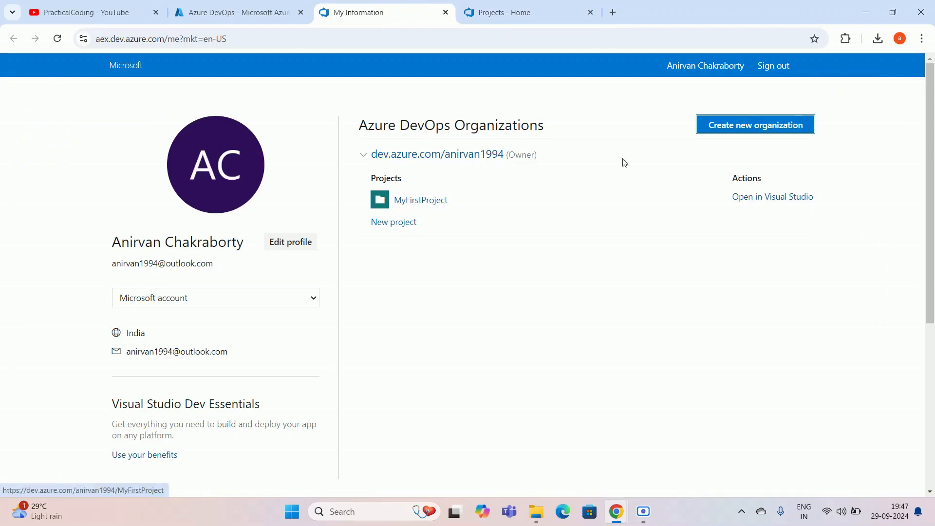
{"action": "key", "text": "ctrl+Tab"}
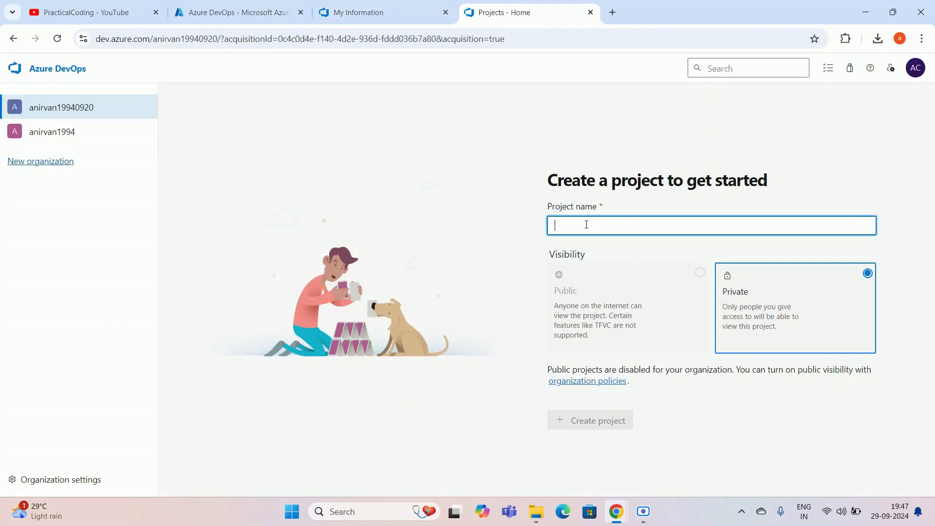
{"action": "type", "text": "yOUTUBE"}
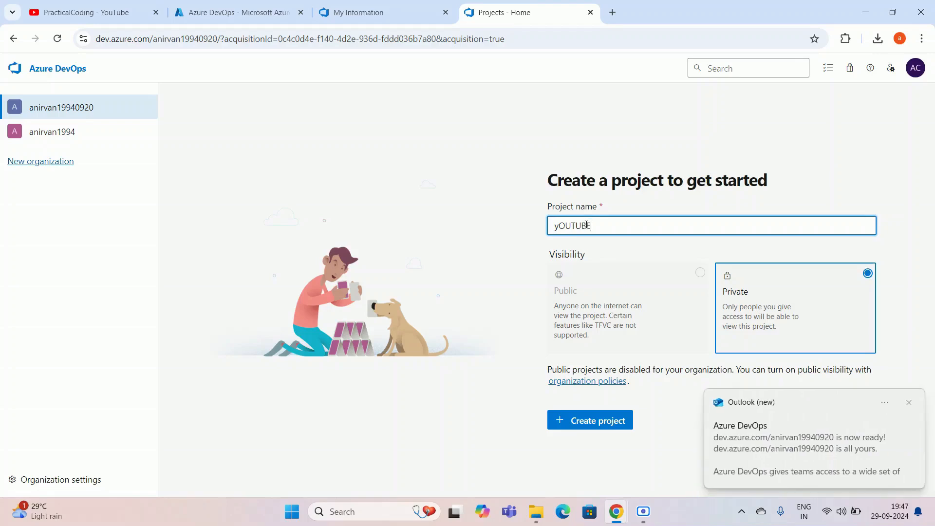
{"action": "key", "text": "ctrl+a"}
{"action": "key", "text": "BackSpace"}
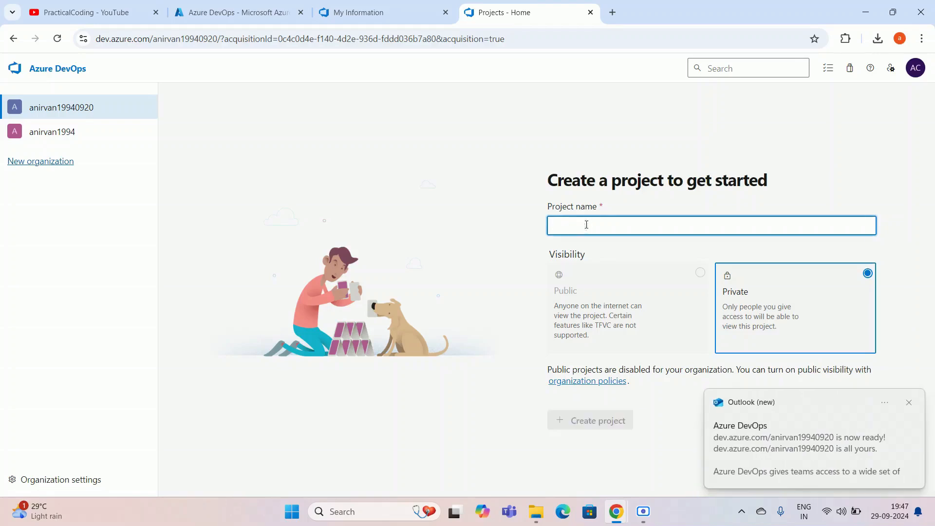
{"action": "type", "text": "YOU"}
{"action": "key", "text": "ctrl+a"}
{"action": "key", "text": "BackSpace"}
Create a private project named youtubedemoproject in the new organization.
{"action": "type", "text": "youtube"}
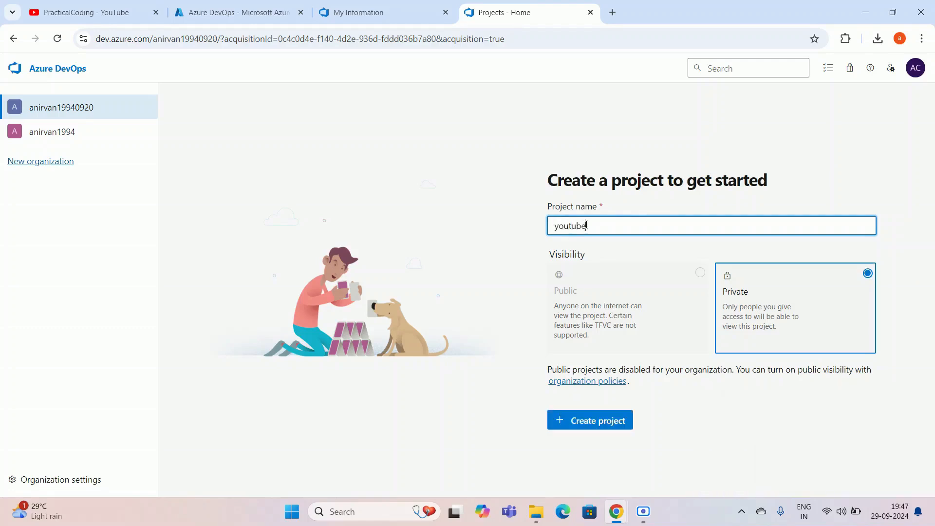
{"action": "type", "text": "demoproject"}
{"action": "left_click", "coordinate": [608, 420]}
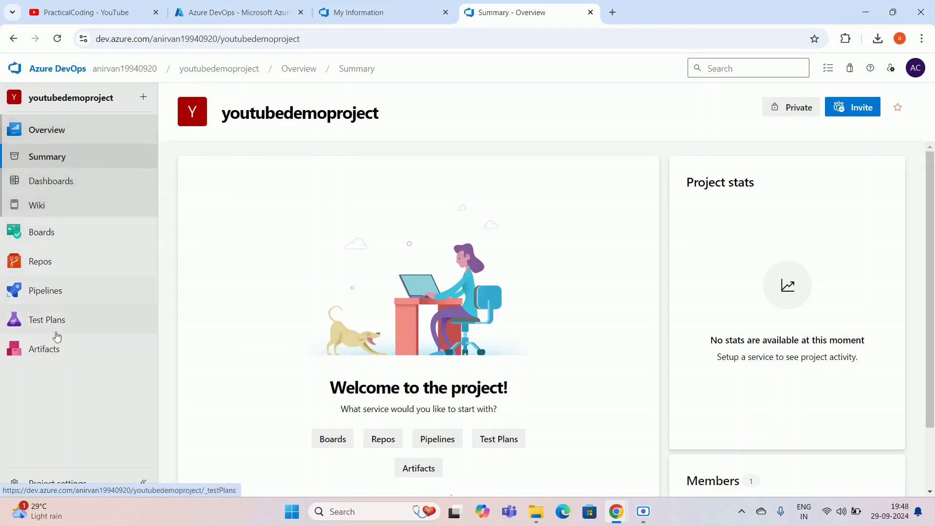
Open the files page of the project's empty repository and select its HTTPS clone URL.
{"action": "mouse_move", "coordinate": [58, 293]}
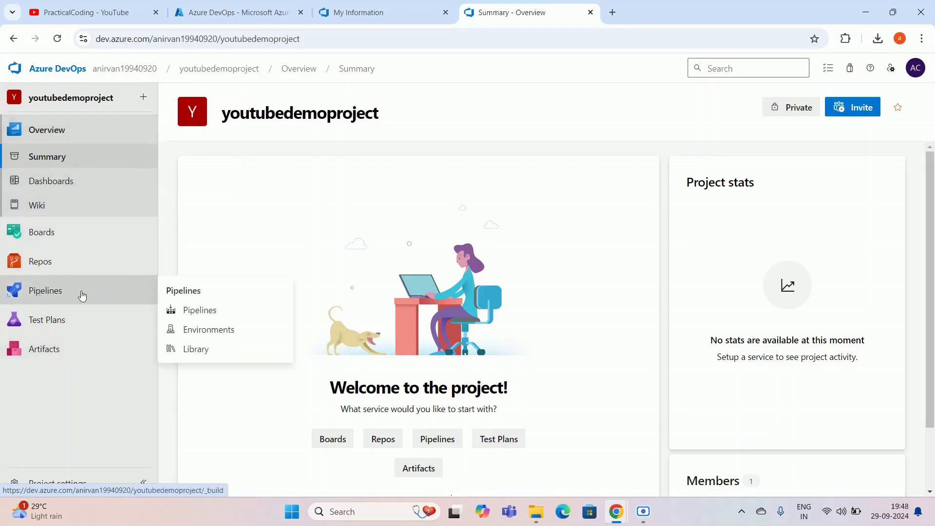
{"action": "mouse_move", "coordinate": [32, 329]}
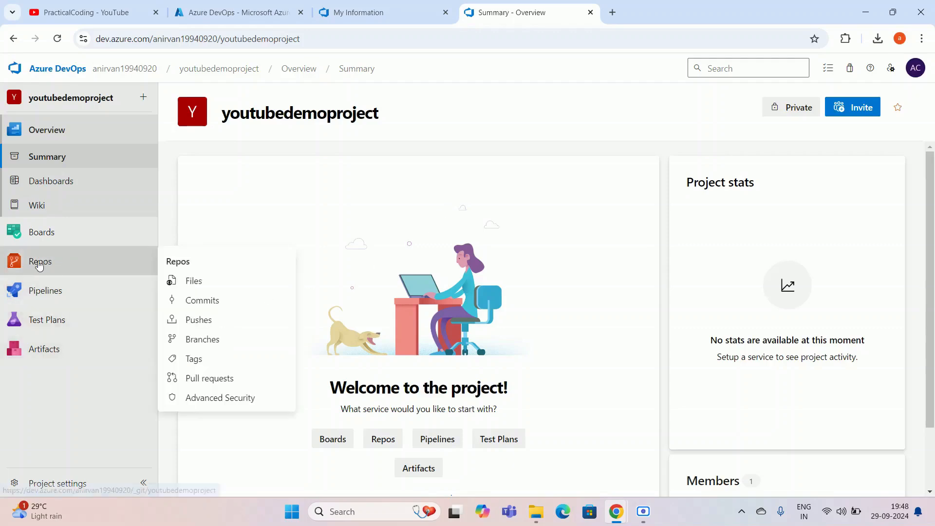
{"action": "left_click", "coordinate": [71, 264]}
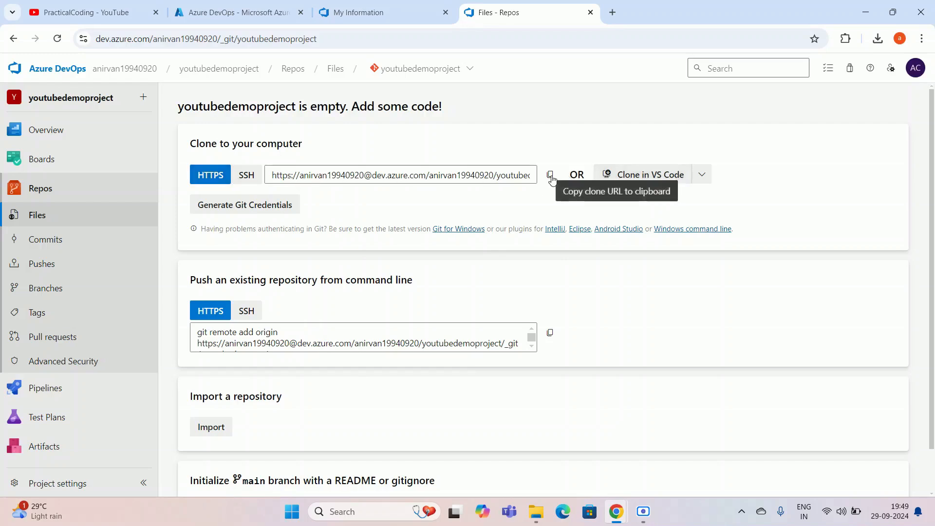
{"action": "left_click", "coordinate": [444, 174]}
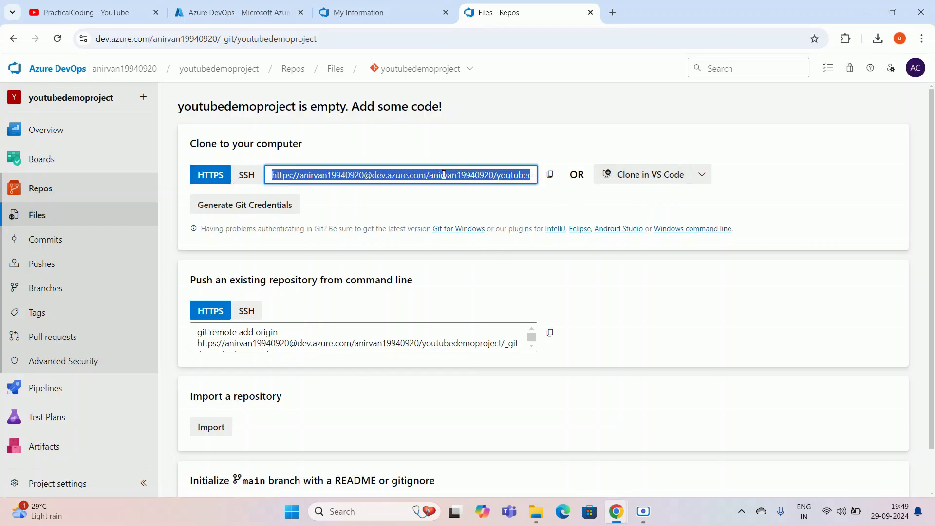
Create a new Git repository named demorepo in the project, initialized with a README.
{"action": "left_click", "coordinate": [451, 199]}
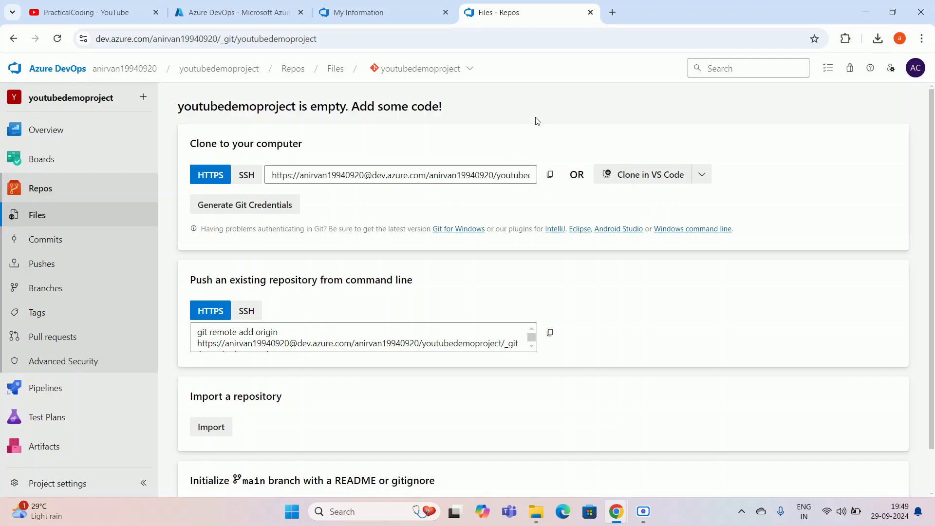
{"action": "left_click", "coordinate": [143, 101]}
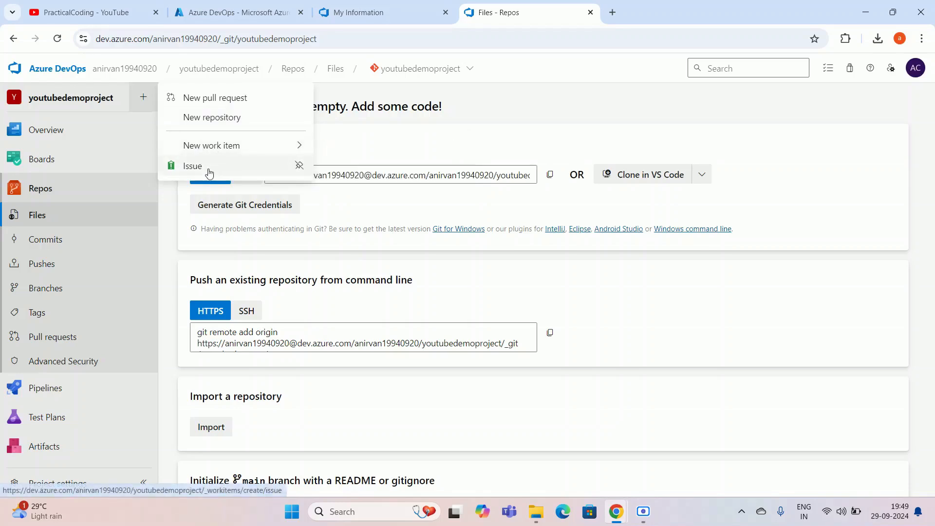
{"action": "left_click", "coordinate": [247, 124]}
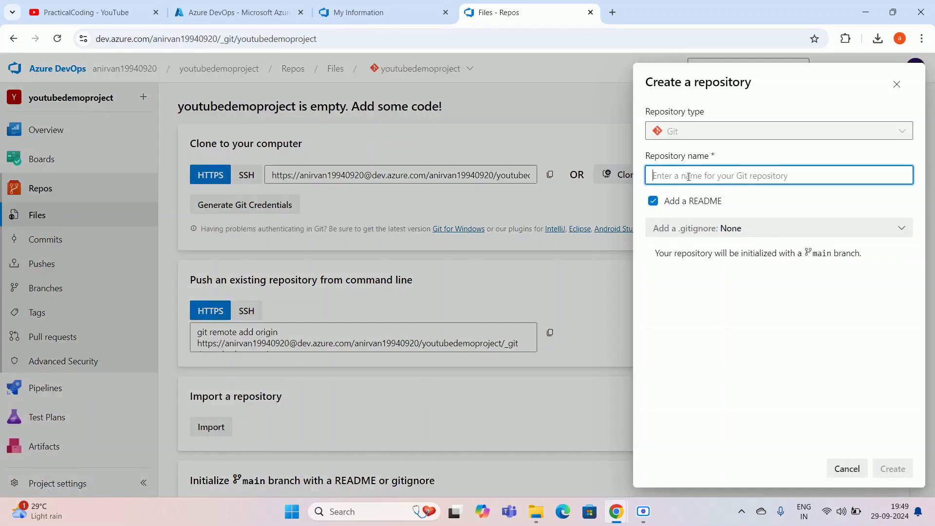
{"action": "type", "text": "youtubefirs"}
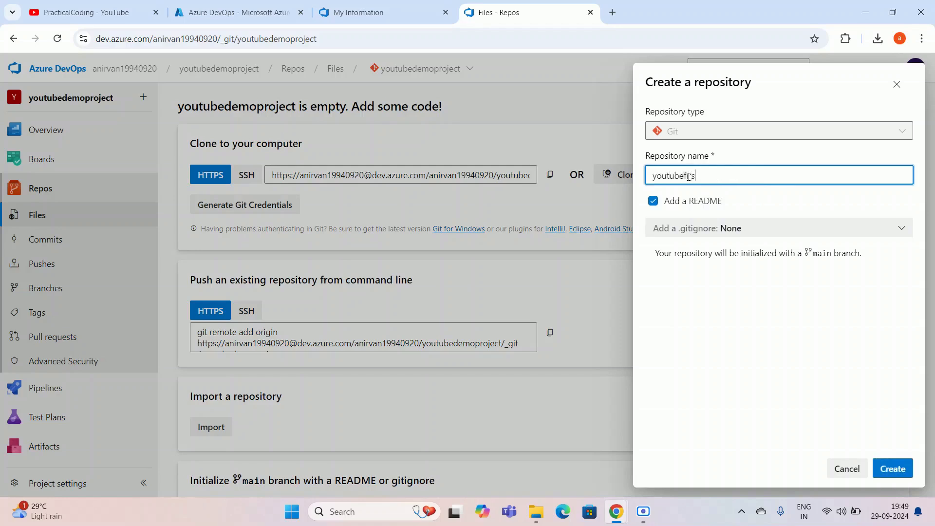
{"action": "type", "text": "tdemorepo"}
{"action": "left_click_drag", "start_coordinate": [697, 180], "coordinate": [652, 178]}
{"action": "key", "text": "BackSpace"}
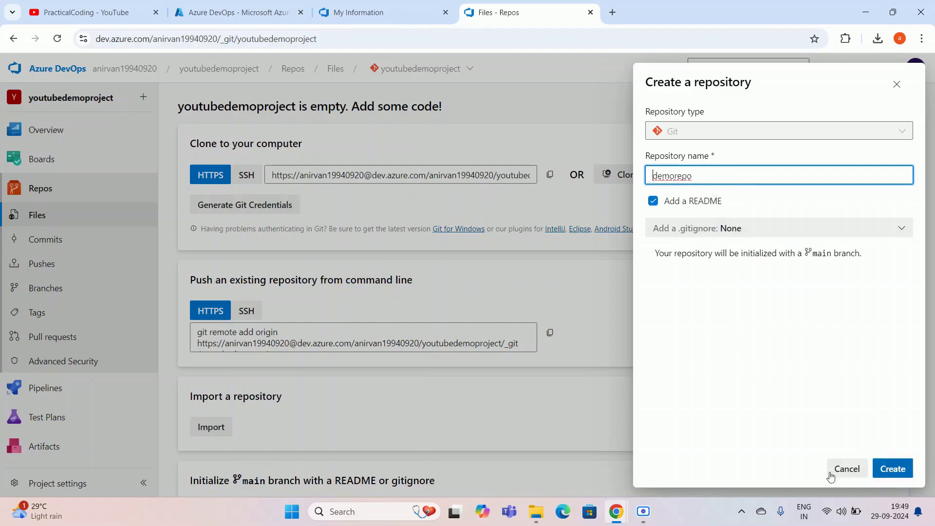
{"action": "left_click", "coordinate": [898, 468]}
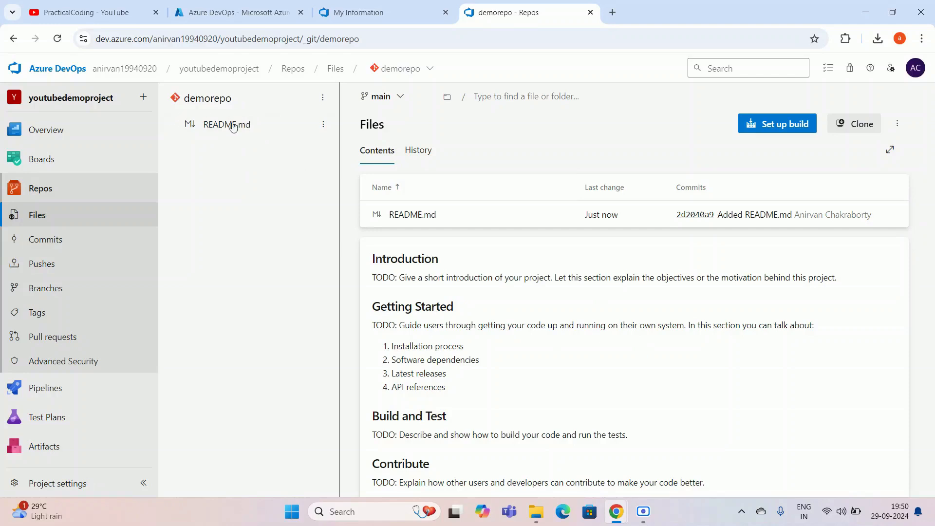
Examine demorepo's README contents and the organization, project and repository parts of its web address.
{"action": "scroll", "coordinate": [603, 340], "scroll_direction": "down", "scroll_amount": 1}
{"action": "scroll", "coordinate": [604, 339], "scroll_direction": "up", "scroll_amount": 1}
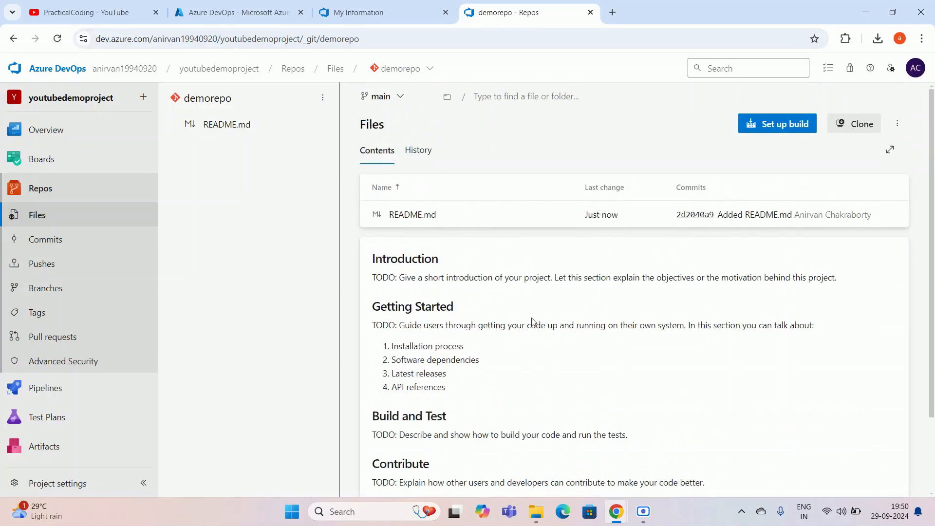
{"action": "scroll", "coordinate": [532, 321], "scroll_direction": "down", "scroll_amount": 1}
{"action": "scroll", "coordinate": [528, 336], "scroll_direction": "up", "scroll_amount": 1}
{"action": "double_click", "coordinate": [166, 39]}
{"action": "double_click", "coordinate": [288, 36]}
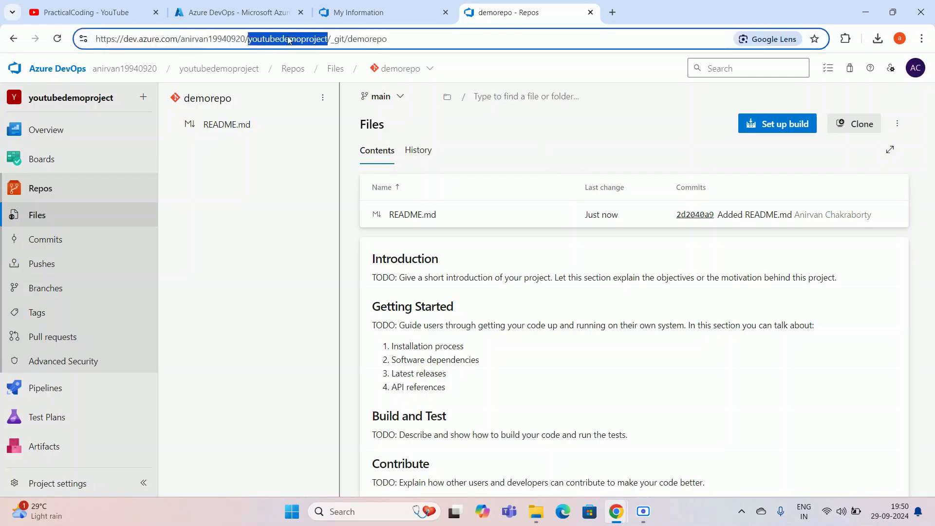
{"action": "double_click", "coordinate": [334, 39]}
{"action": "double_click", "coordinate": [374, 41]}
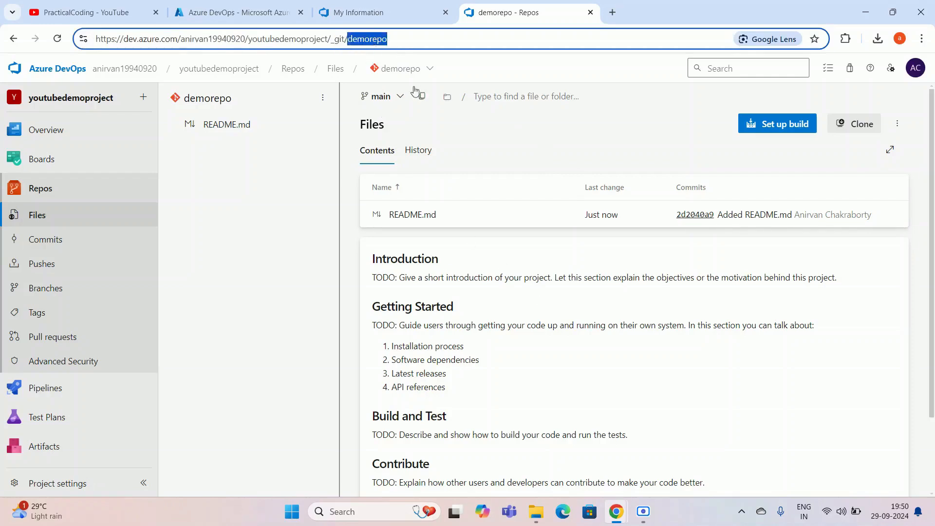
{"action": "left_click", "coordinate": [363, 249]}
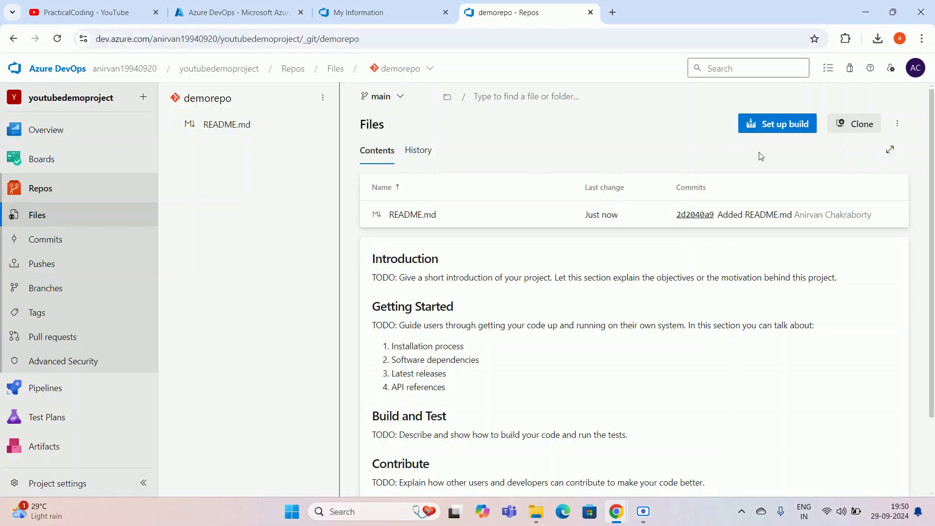
Try to clone demorepo in Visual Studio Code, choosing the Desktop folder as the repository destination.
{"action": "left_click", "coordinate": [871, 129]}
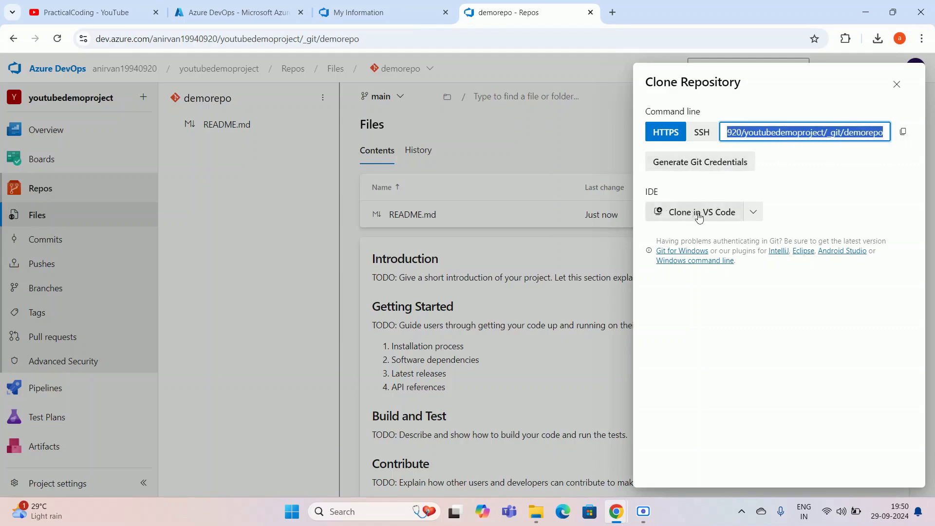
{"action": "left_click", "coordinate": [724, 215]}
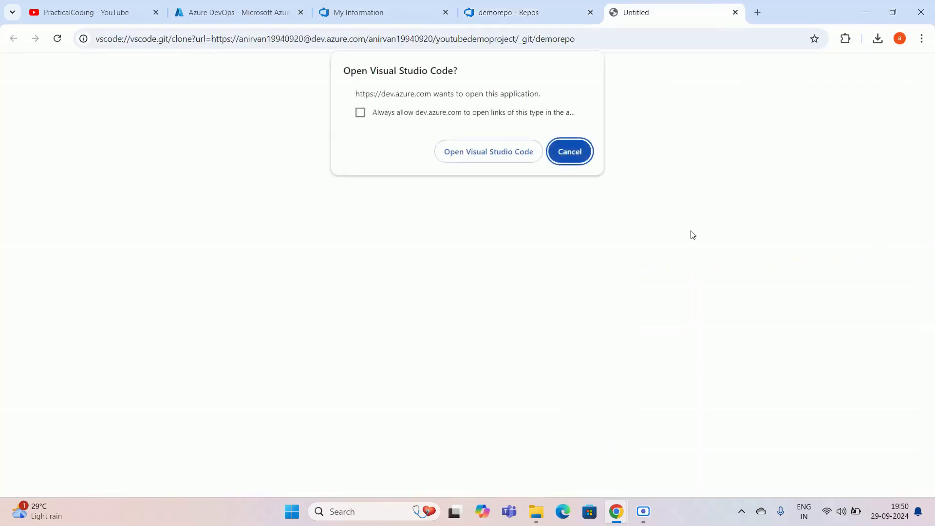
{"action": "left_click", "coordinate": [509, 154]}
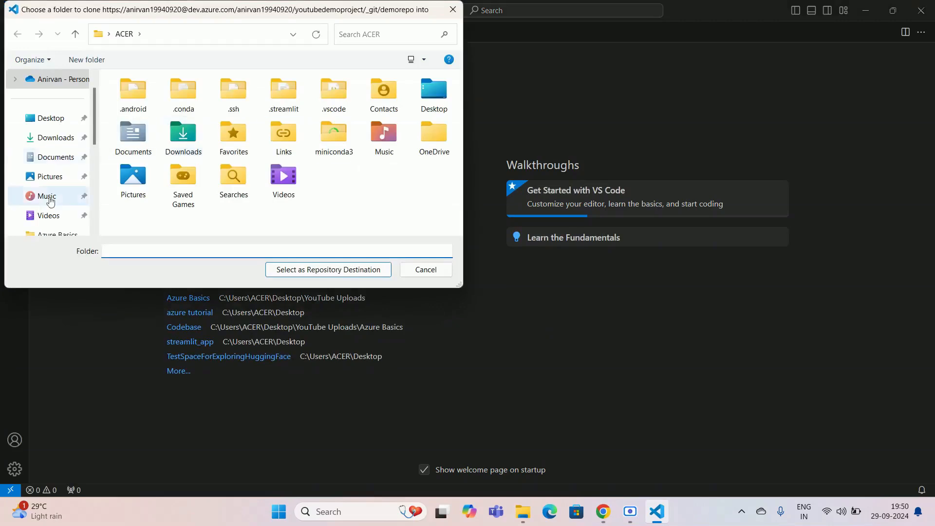
{"action": "left_click", "coordinate": [50, 126]}
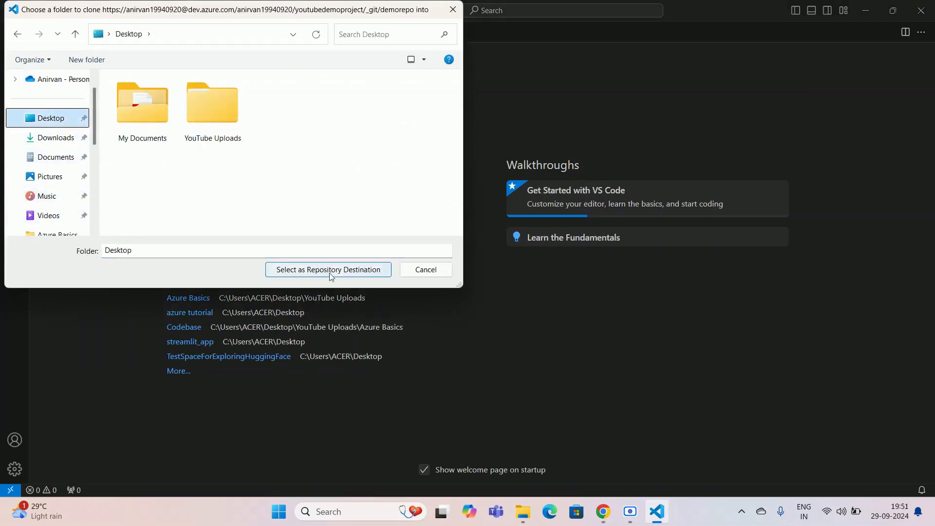
{"action": "left_click", "coordinate": [366, 274]}
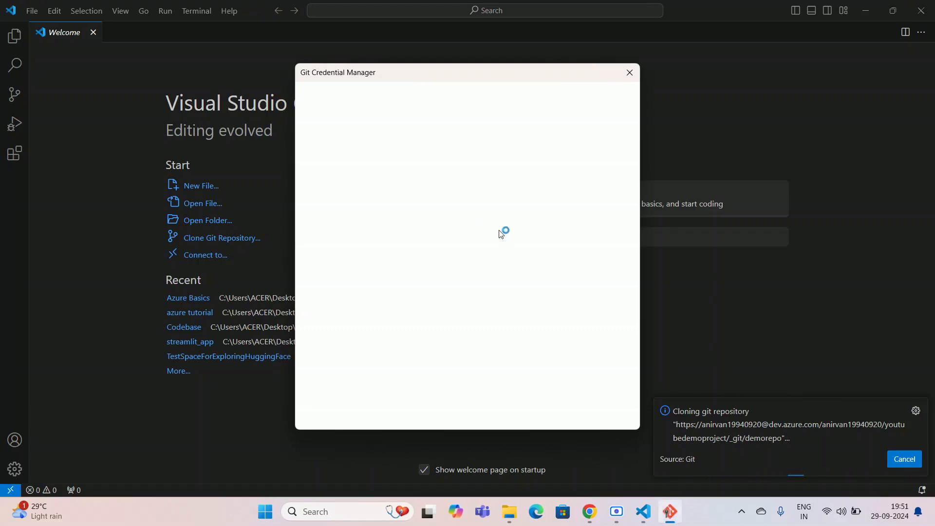
Cancel the running clone and its credential request, and return to demorepo's files page in Azure DevOps.
{"action": "left_click", "coordinate": [630, 73]}
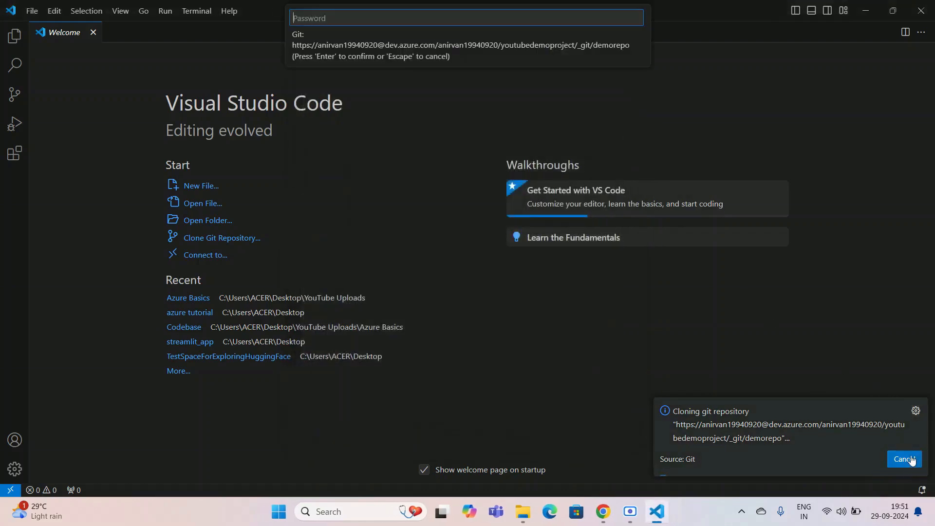
{"action": "left_click", "coordinate": [905, 458]}
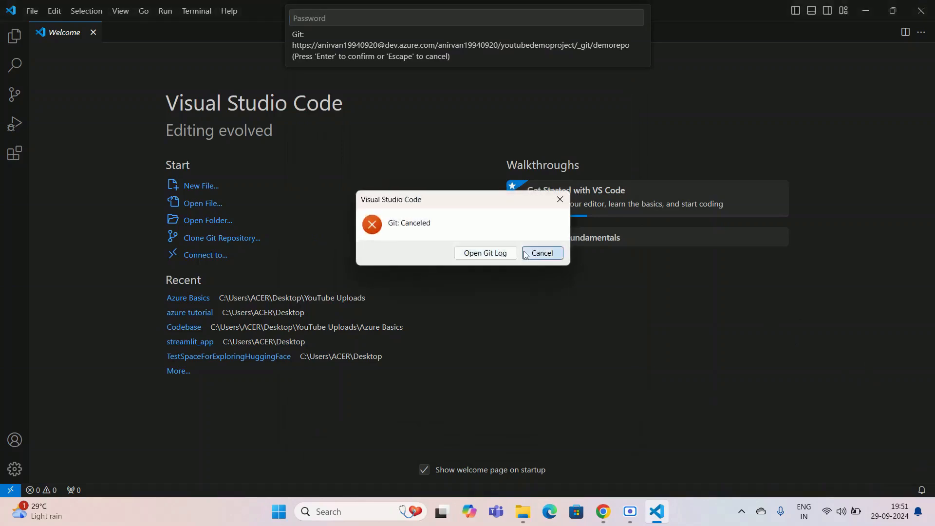
{"action": "left_click", "coordinate": [542, 253]}
{"action": "left_click", "coordinate": [863, 10]}
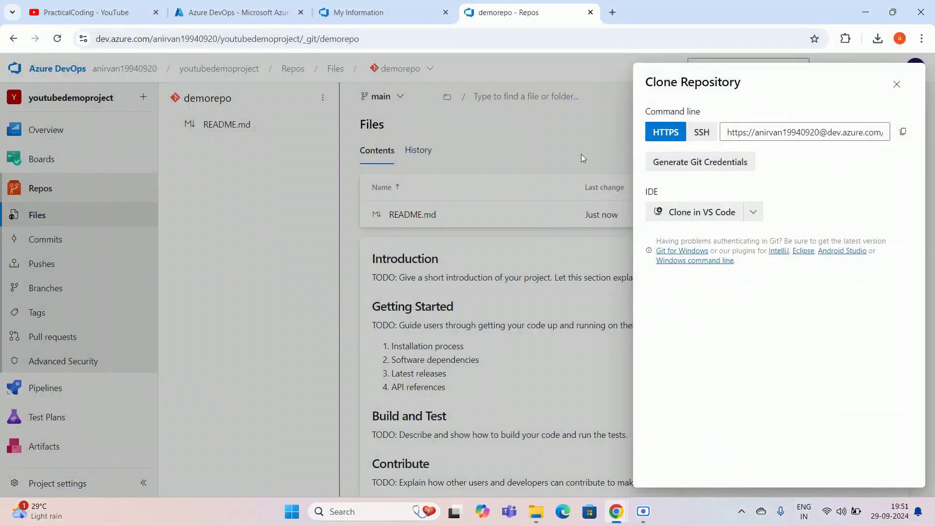
{"action": "left_click", "coordinate": [895, 84]}
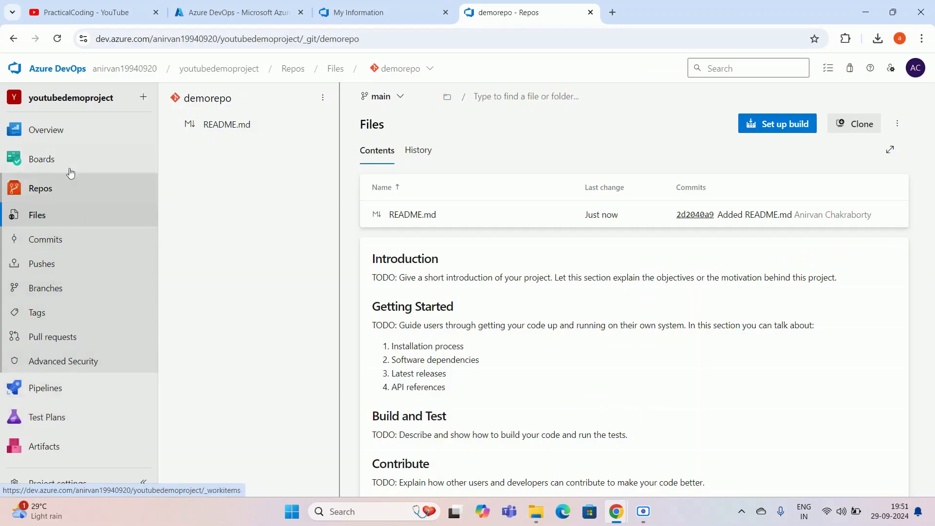
{"action": "mouse_move", "coordinate": [63, 428]}
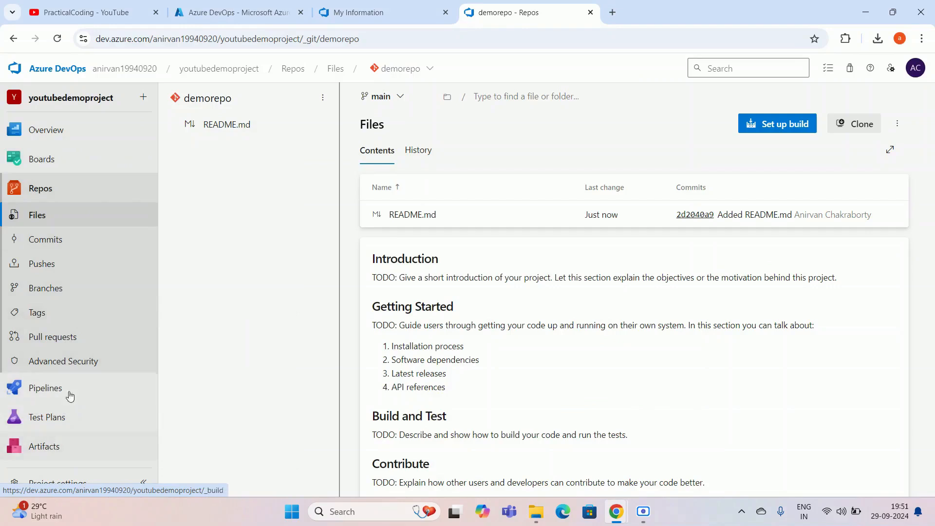
{"action": "mouse_move", "coordinate": [4, 430]}
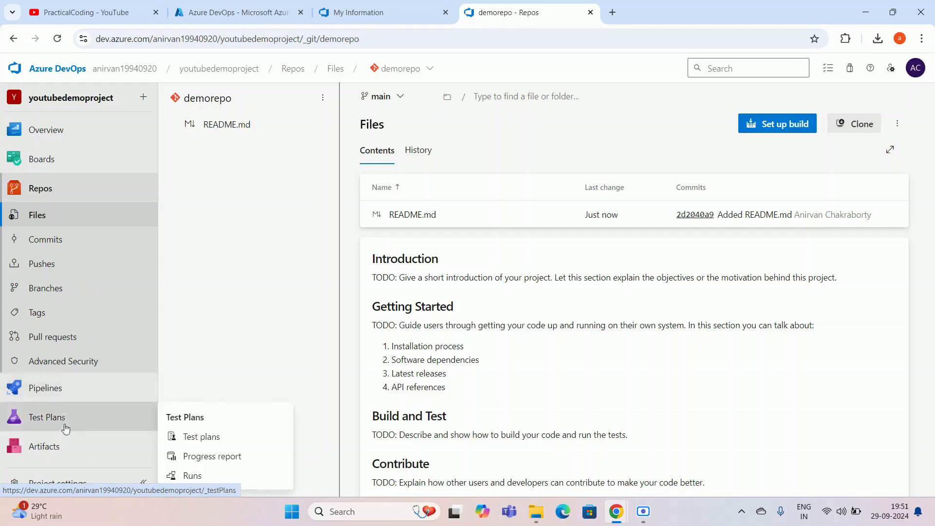
{"action": "mouse_move", "coordinate": [72, 393]}
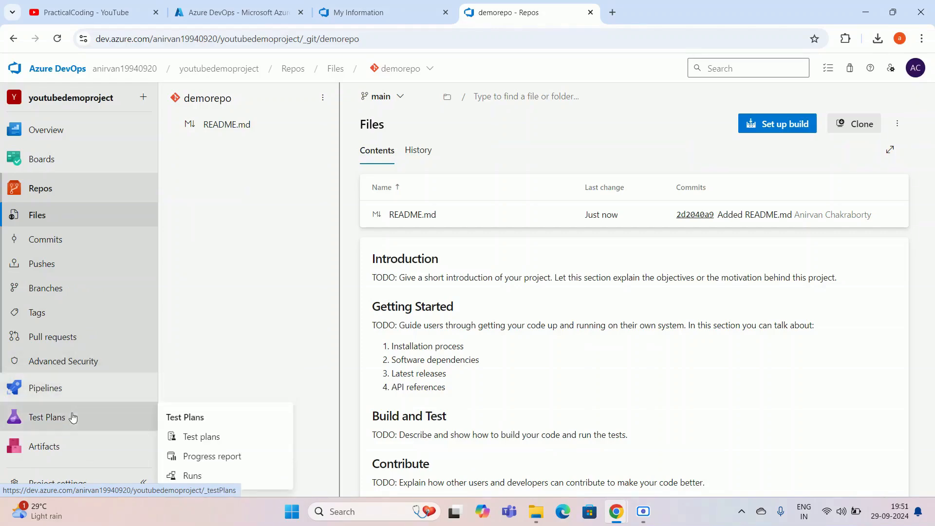